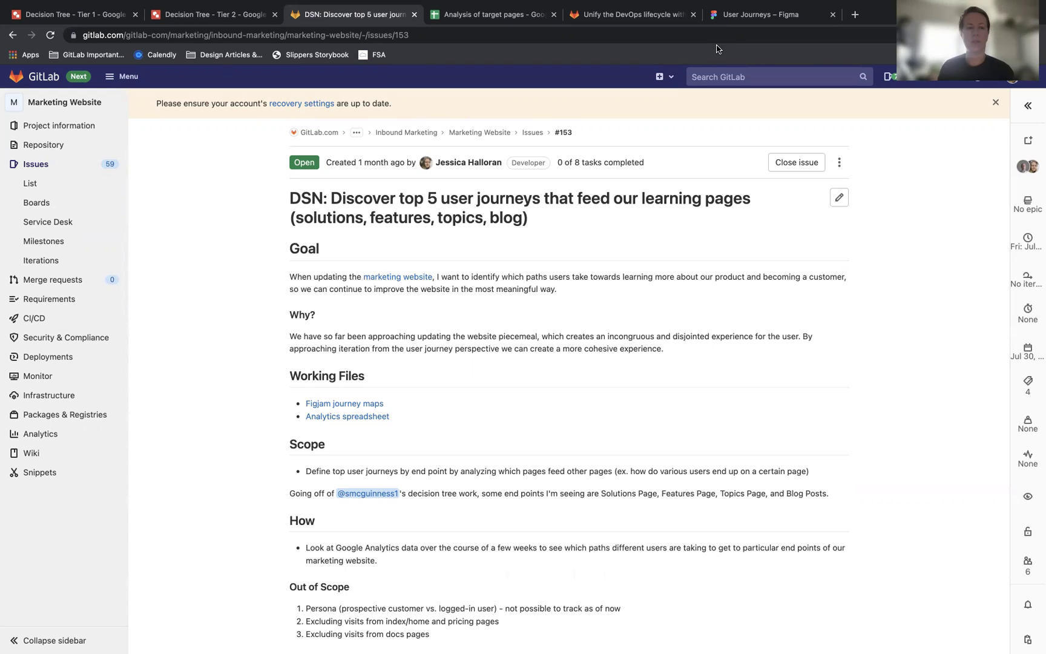
# Switch to the 'Decision Tree - Tier 1' Google Drawing showing the Prospective Customer tree
pyautogui.click(93, 20)
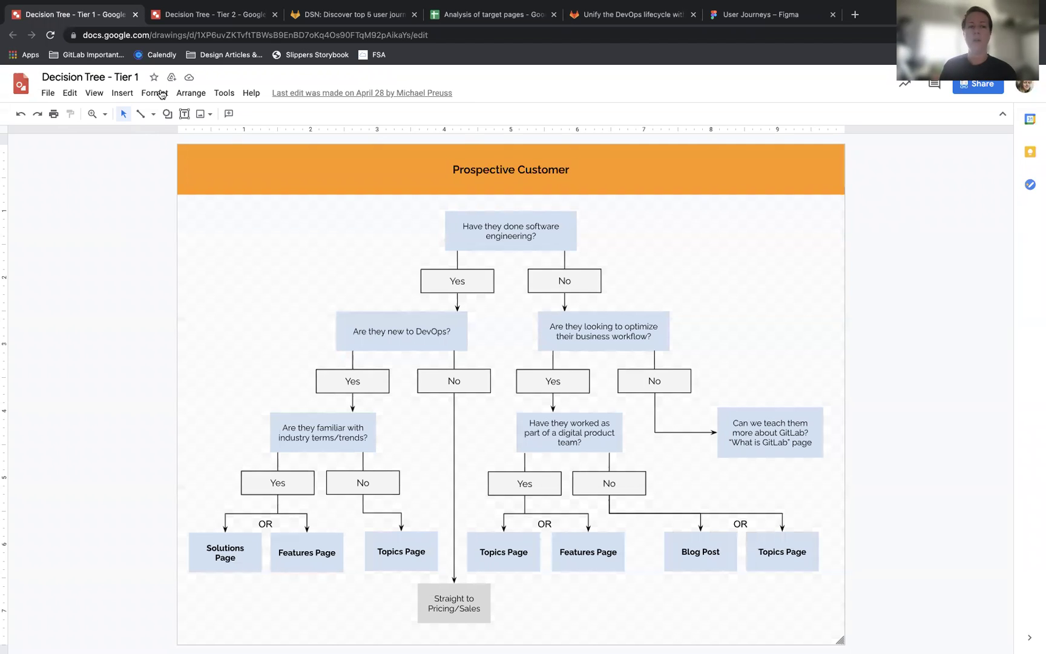
# View the Tier 2 Current Customer/User decision tree, then go back to the GitLab issue
pyautogui.click(204, 11)
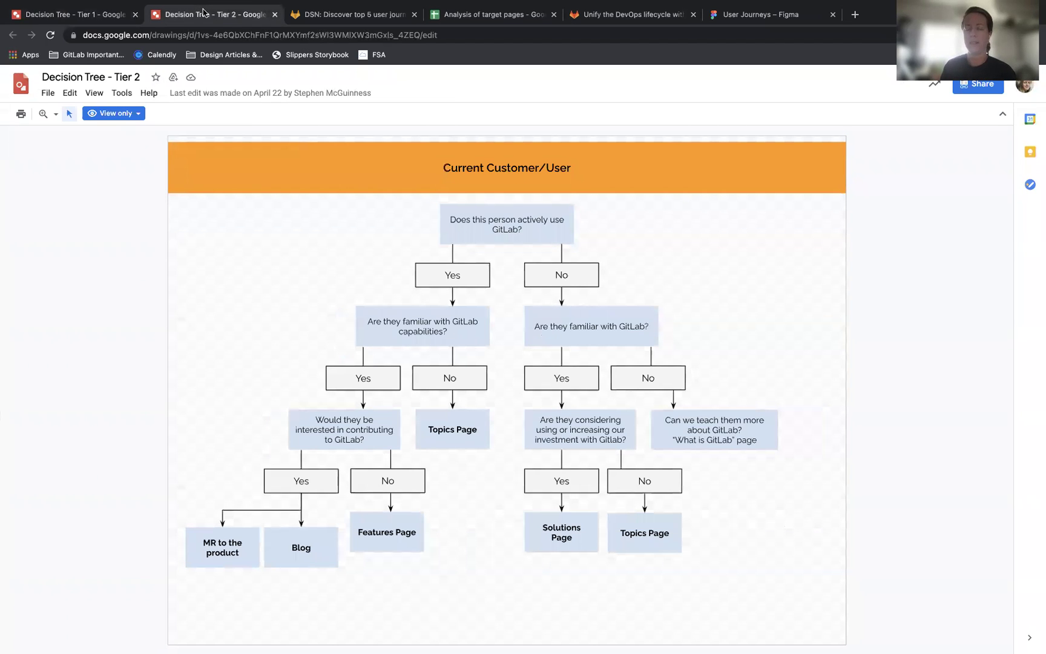
pyautogui.click(291, 19)
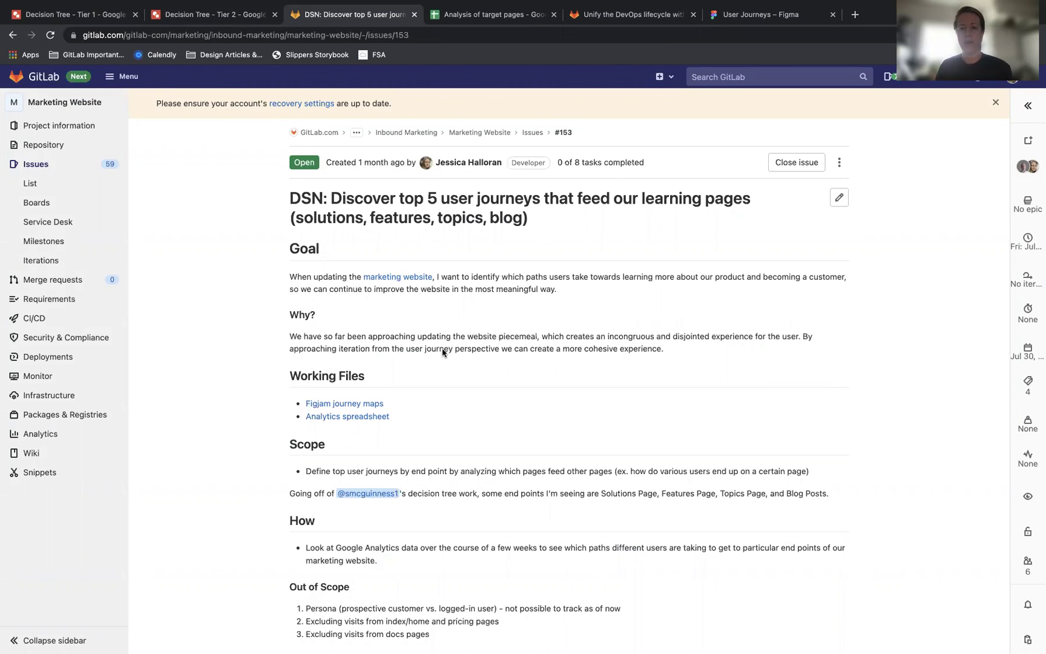
# Browse the 'Analysis of target pages' Top 10 Traffic Pages previous-page pageview tables
pyautogui.click(474, 18)
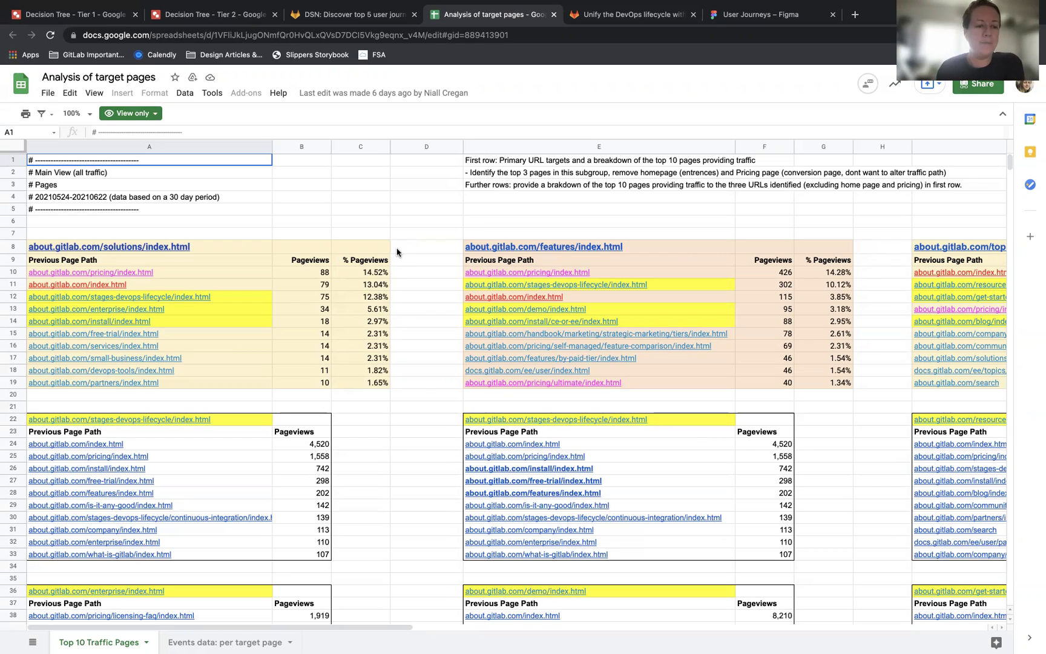
pyautogui.scroll(-2, 288, 236)
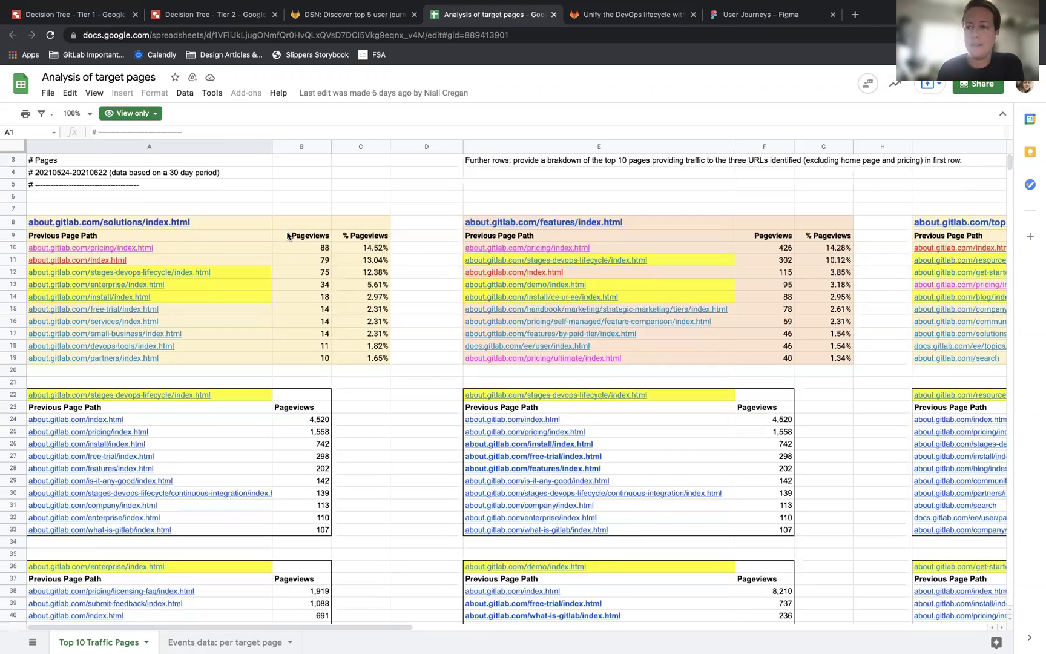
pyautogui.scroll(-1, 288, 236)
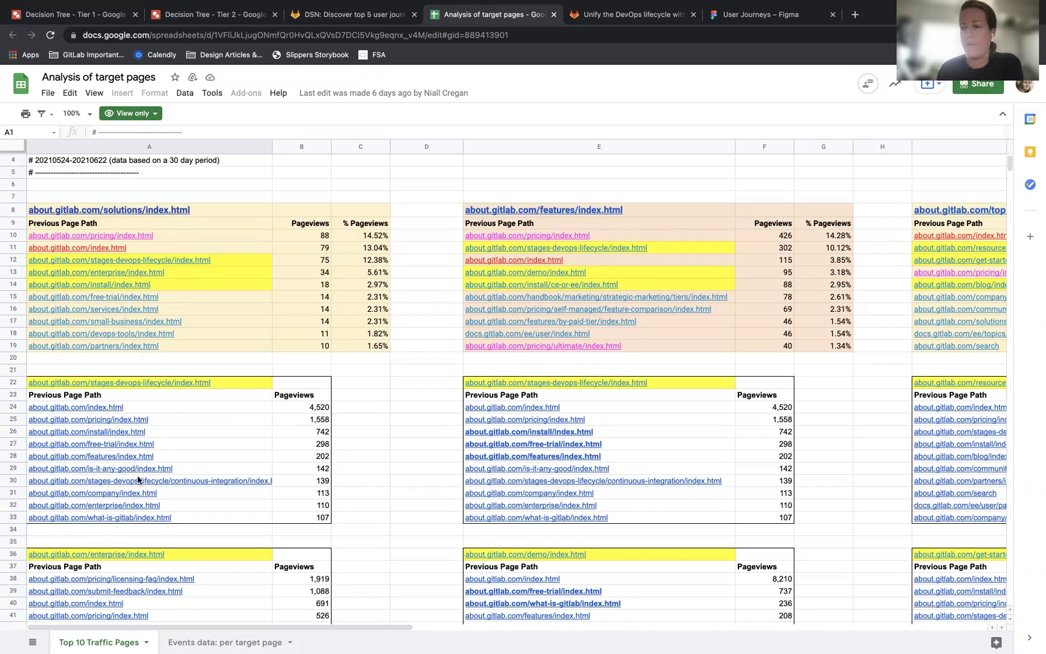
pyautogui.scroll(-6, 140, 484)
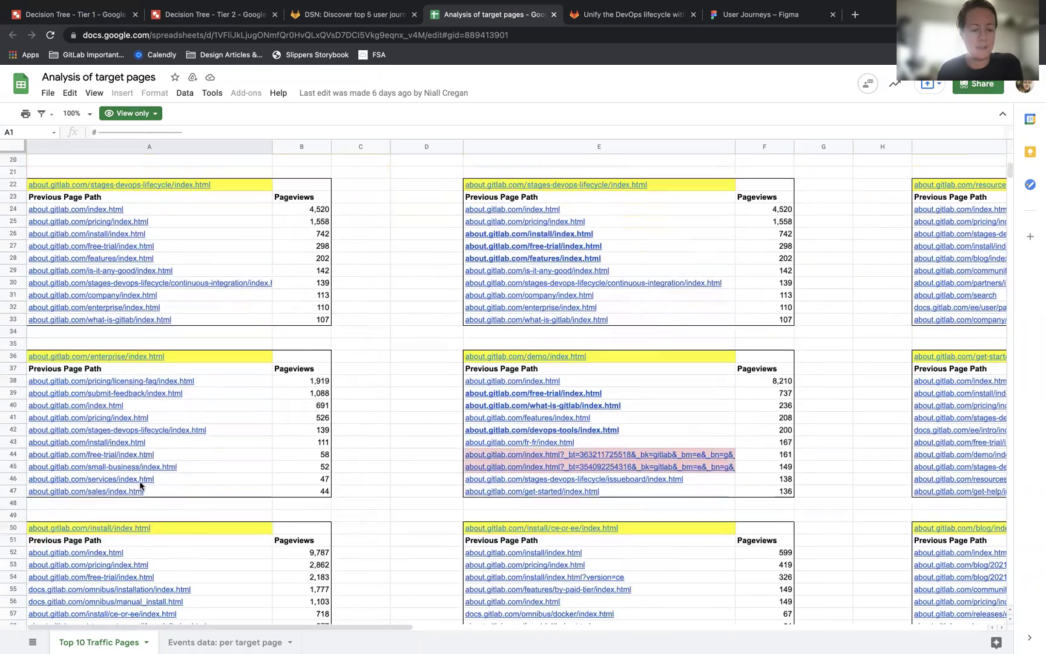
pyautogui.hscroll(10, 410, 328)
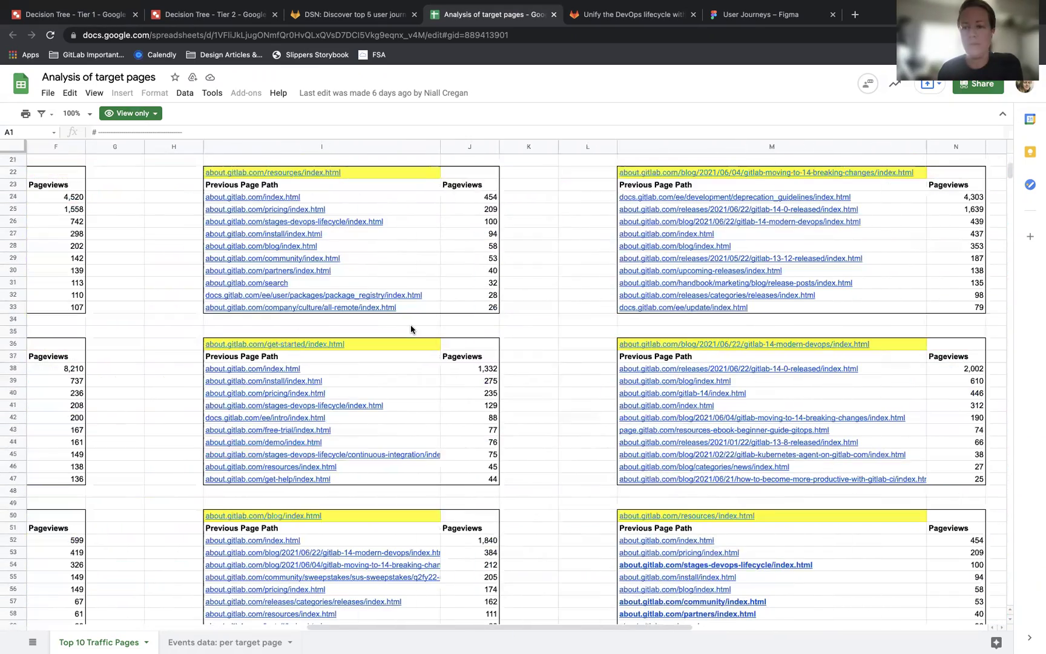
# Zoom the User Journeys FigJam board into the journey map ending at Solutions
pyautogui.click(732, 18)
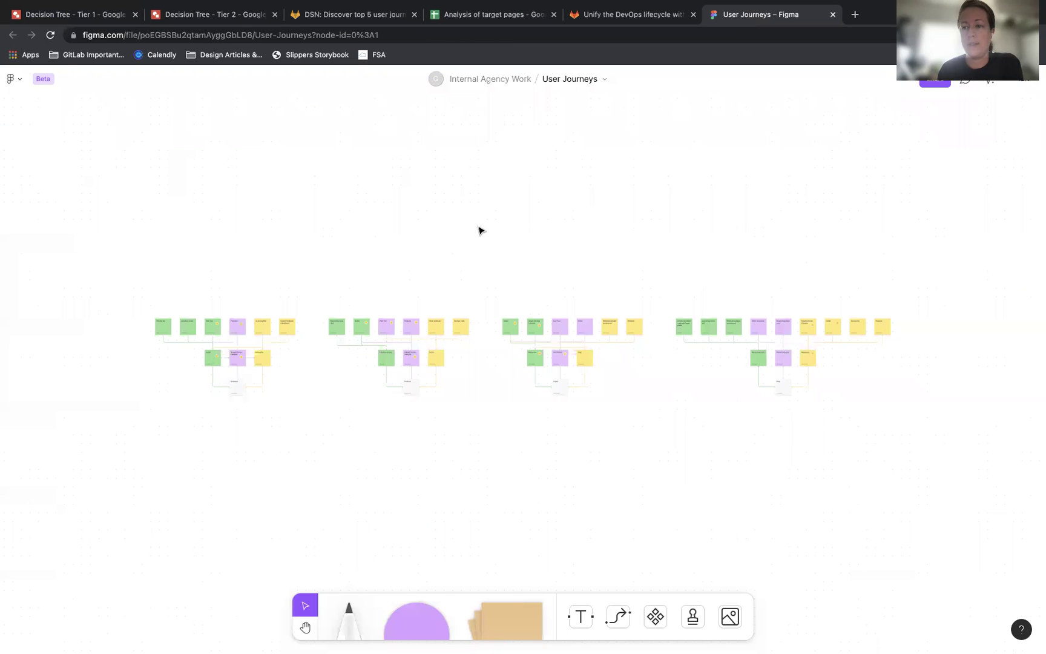
pyautogui.scroll(5, 145, 256)
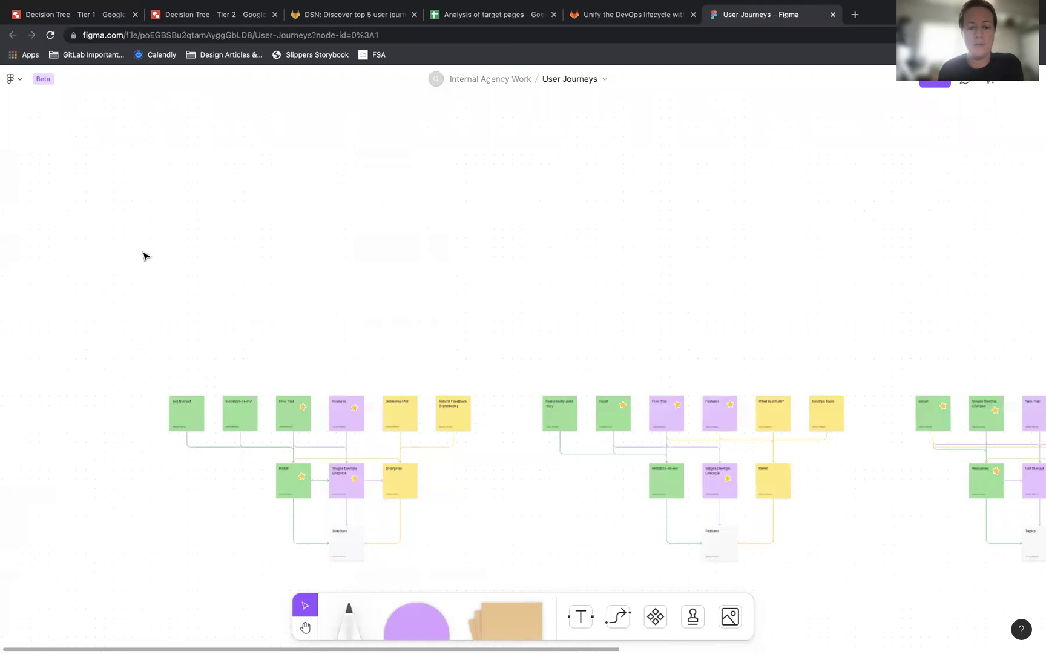
pyautogui.scroll(5, 145, 256)
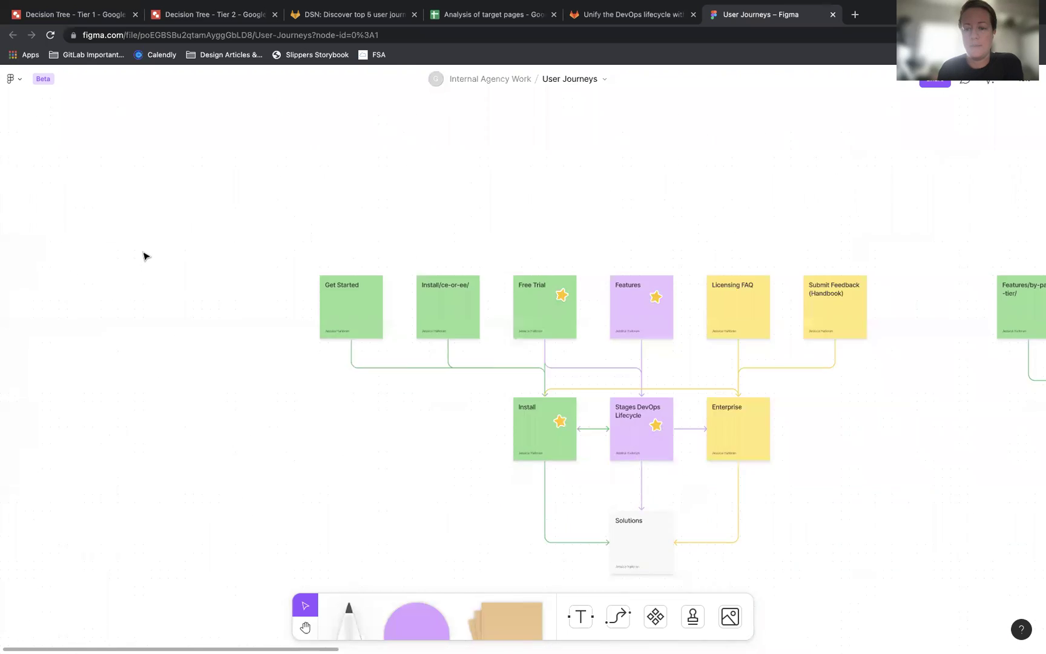
pyautogui.hscroll(1, 149, 256)
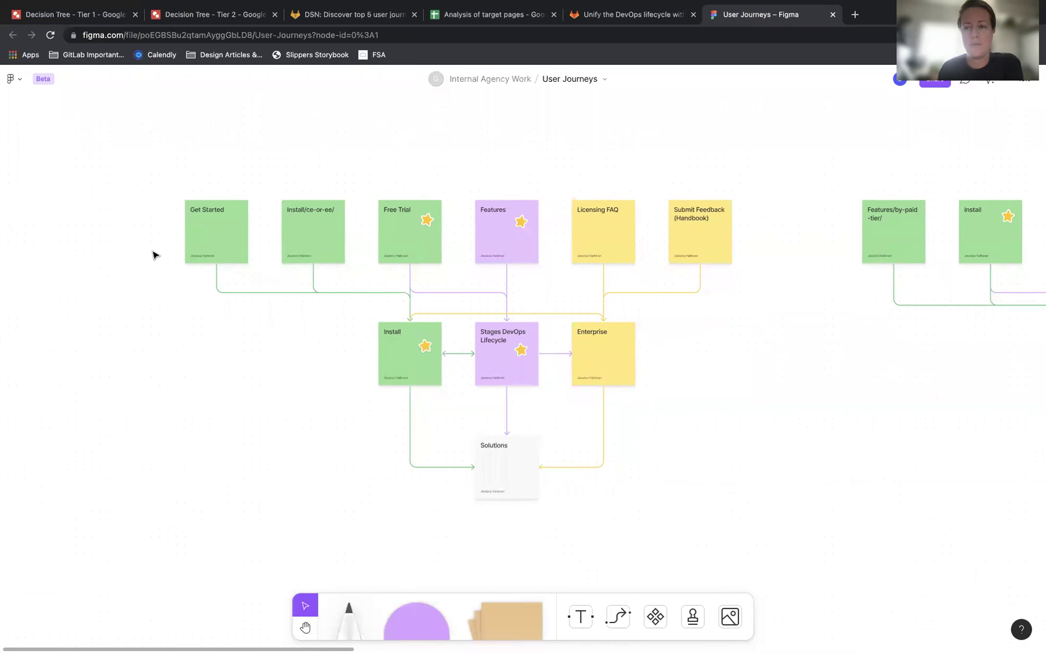
pyautogui.scroll(4, 153, 254)
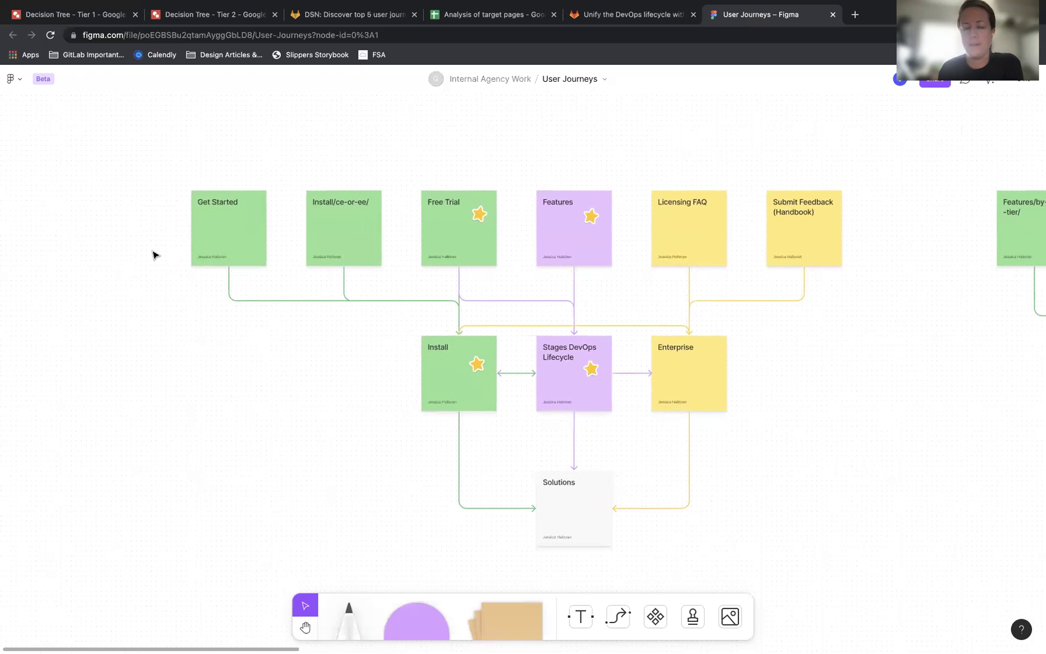
pyautogui.hscroll(2, 153, 254)
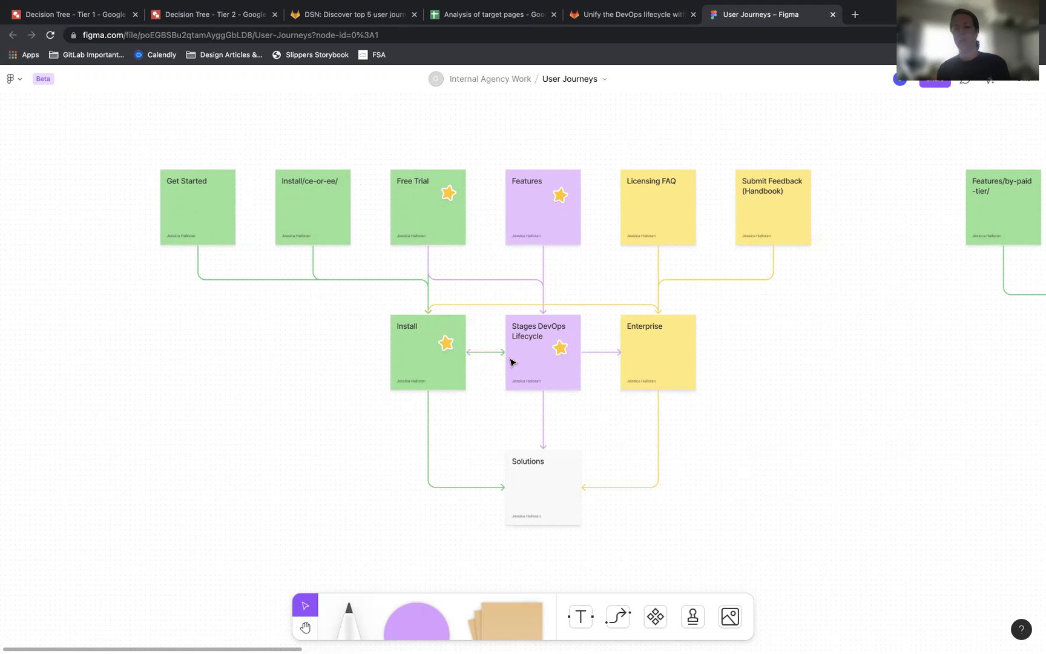
# Pan right past the Features and Topics maps to the Blog journey map
pyautogui.hscroll(15, 510, 362)
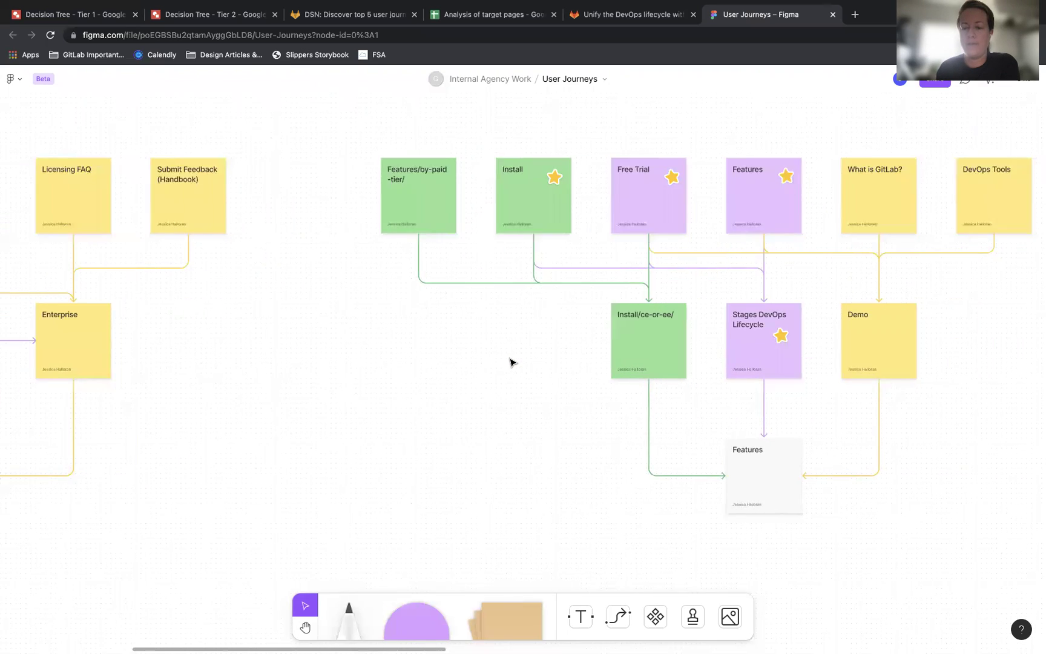
pyautogui.hscroll(1, 510, 362)
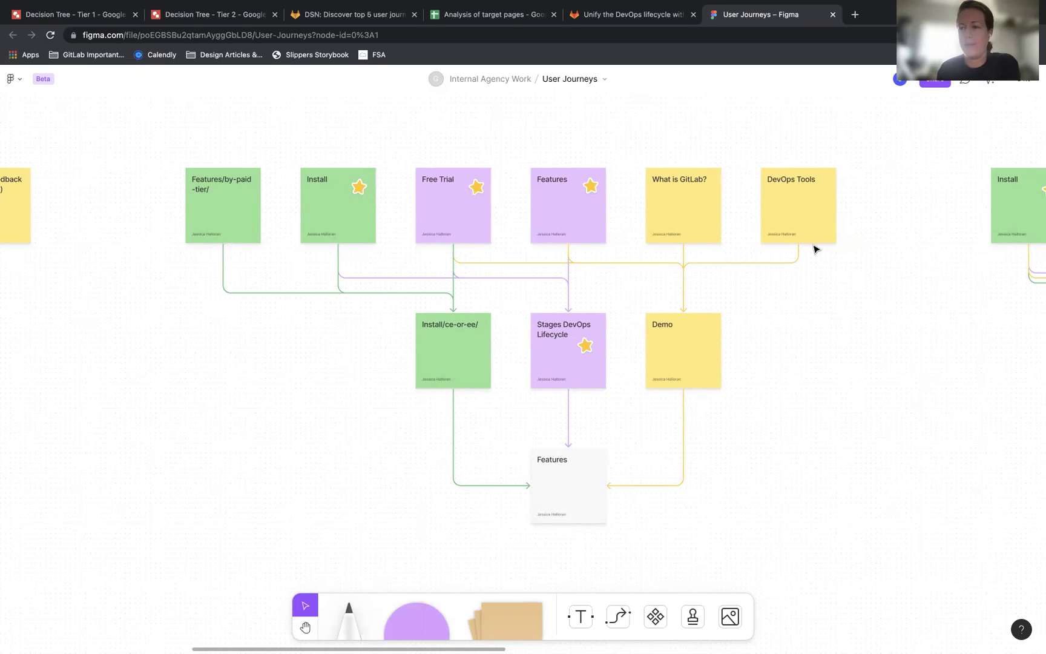
pyautogui.hscroll(15, 761, 308)
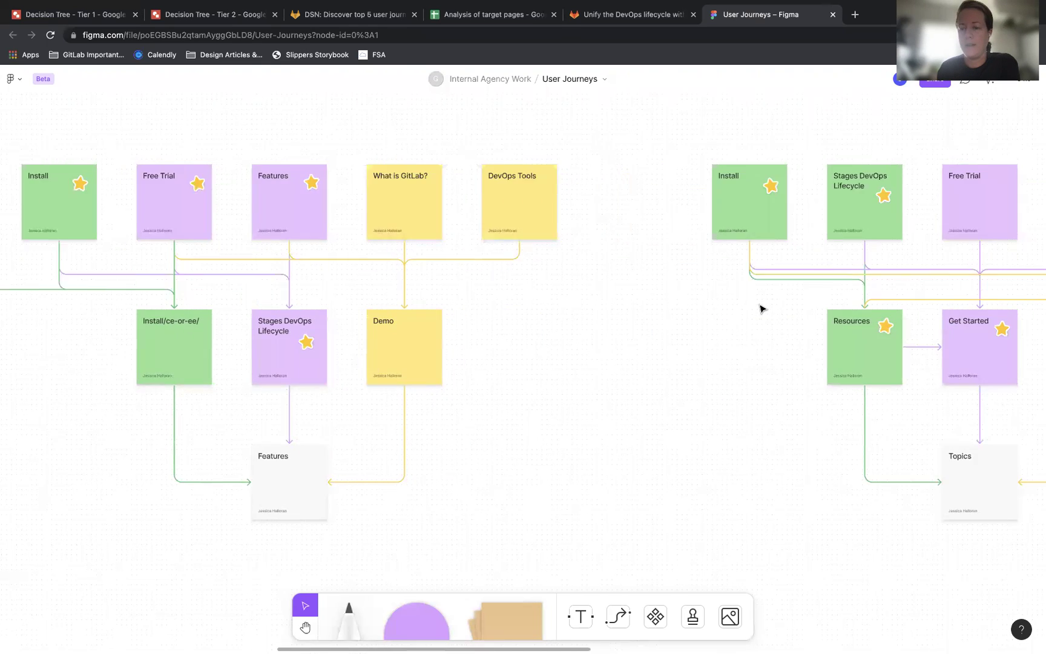
pyautogui.hscroll(2, 762, 309)
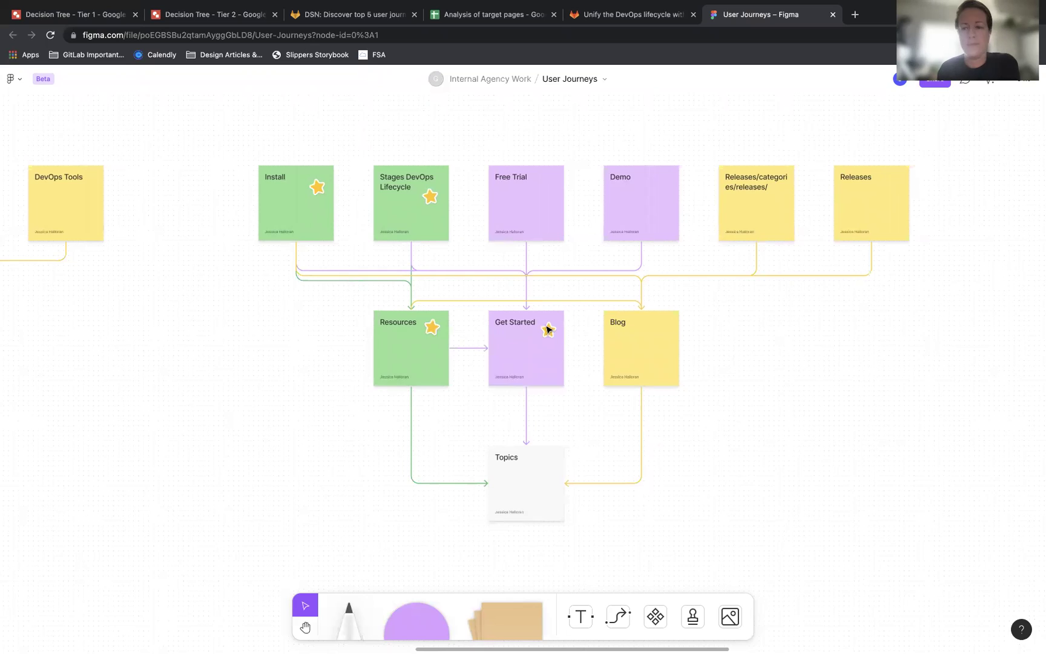
pyautogui.hscroll(20, 548, 329)
pyautogui.hscroll(10, 548, 329)
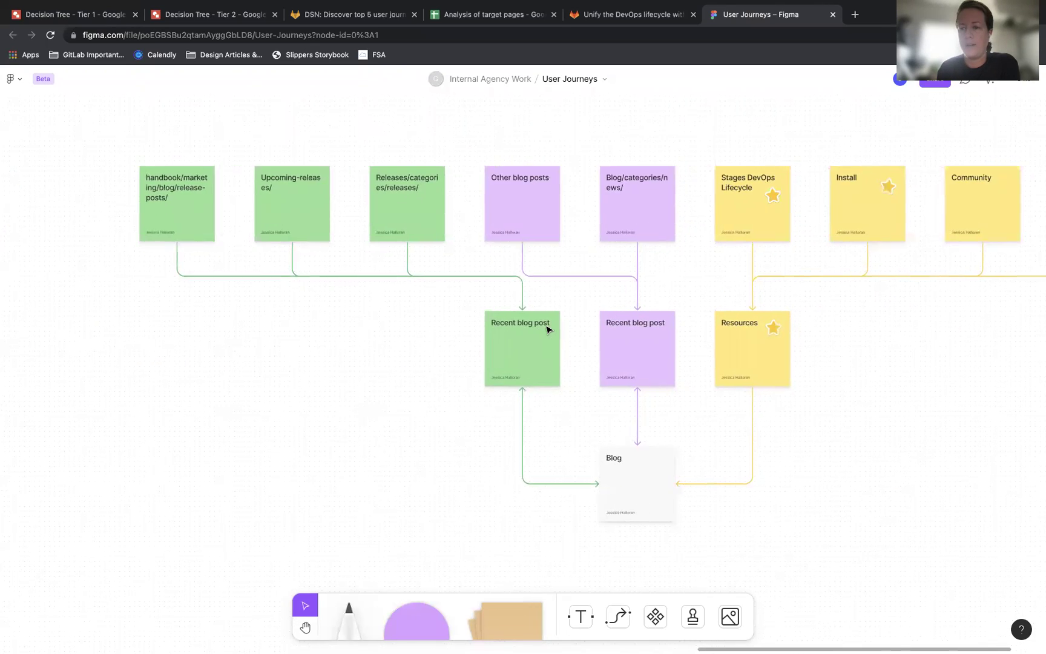
pyautogui.scroll(-2, 543, 329)
pyautogui.scroll(-1, 542, 330)
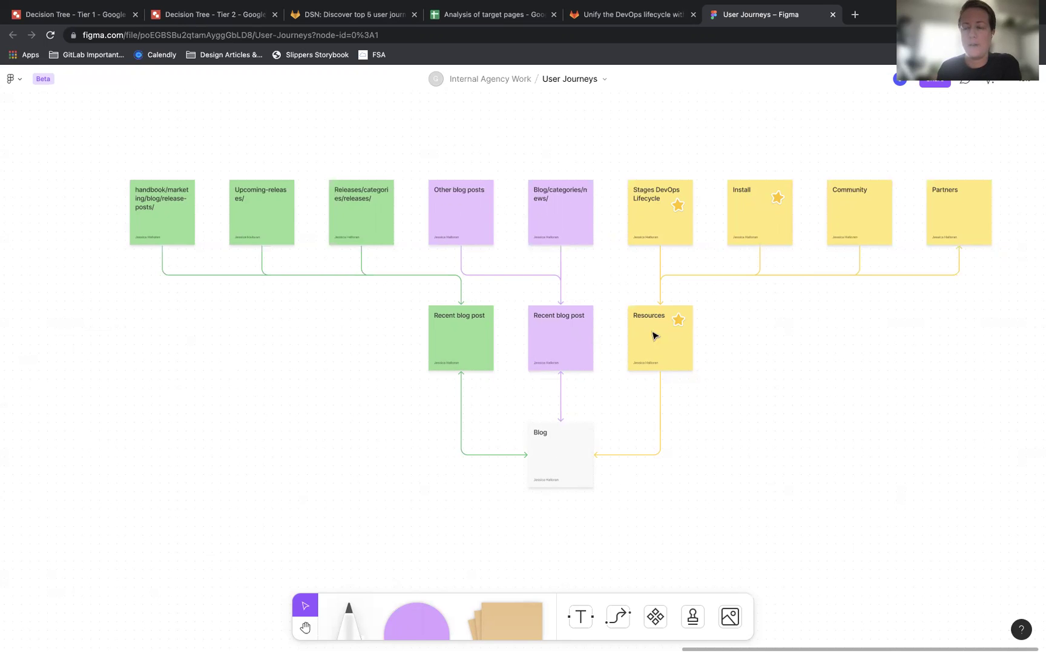
# Pan the FigJam canvas back left to the Features journey map
pyautogui.hscroll(-15, 516, 387)
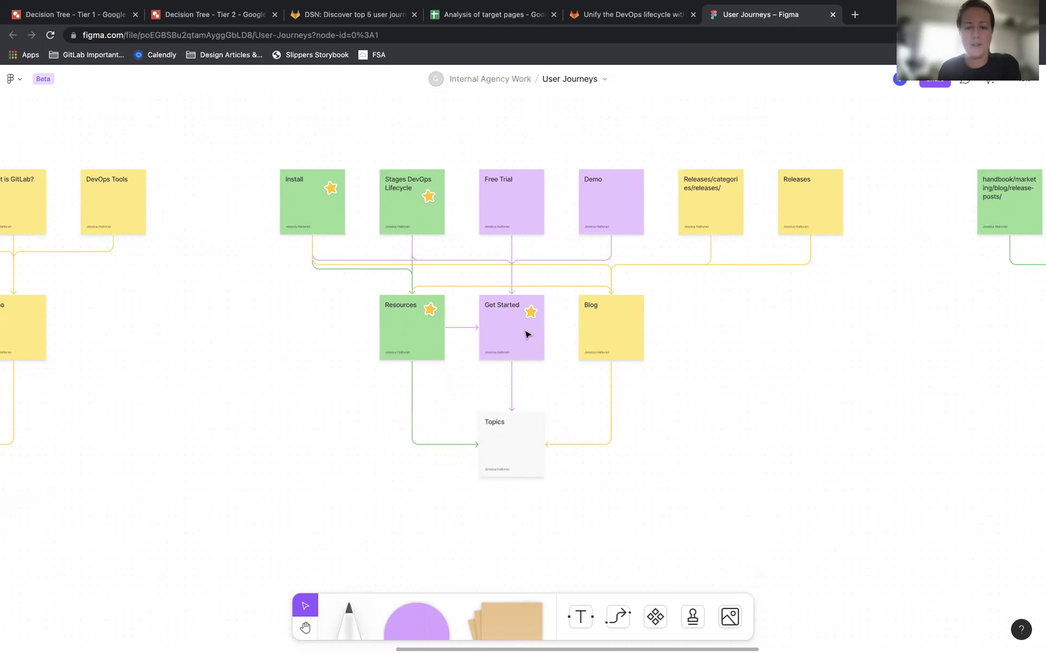
pyautogui.hscroll(-10, 454, 350)
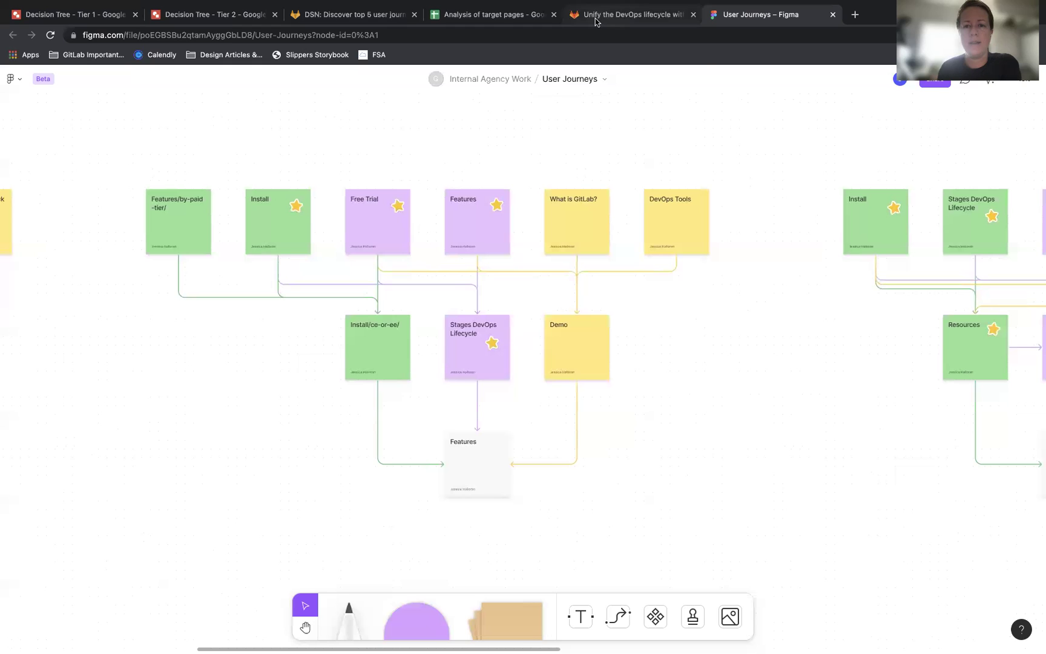
# Back in the GitLab issue, highlight the Solutions journey path in the Readout
pyautogui.click(368, 18)
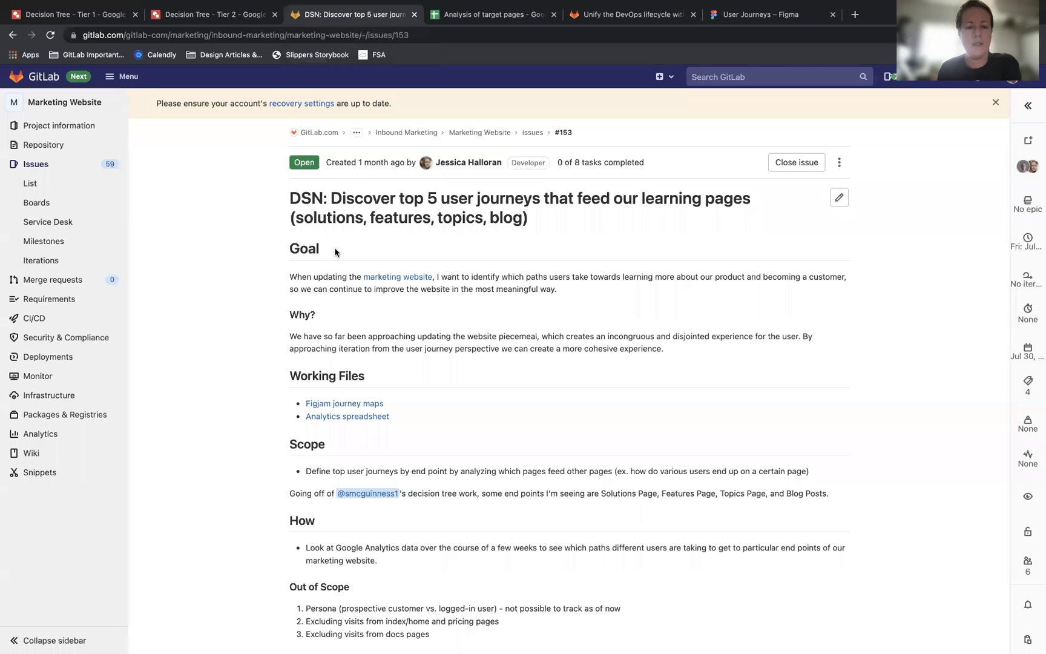
pyautogui.scroll(-10, 238, 302)
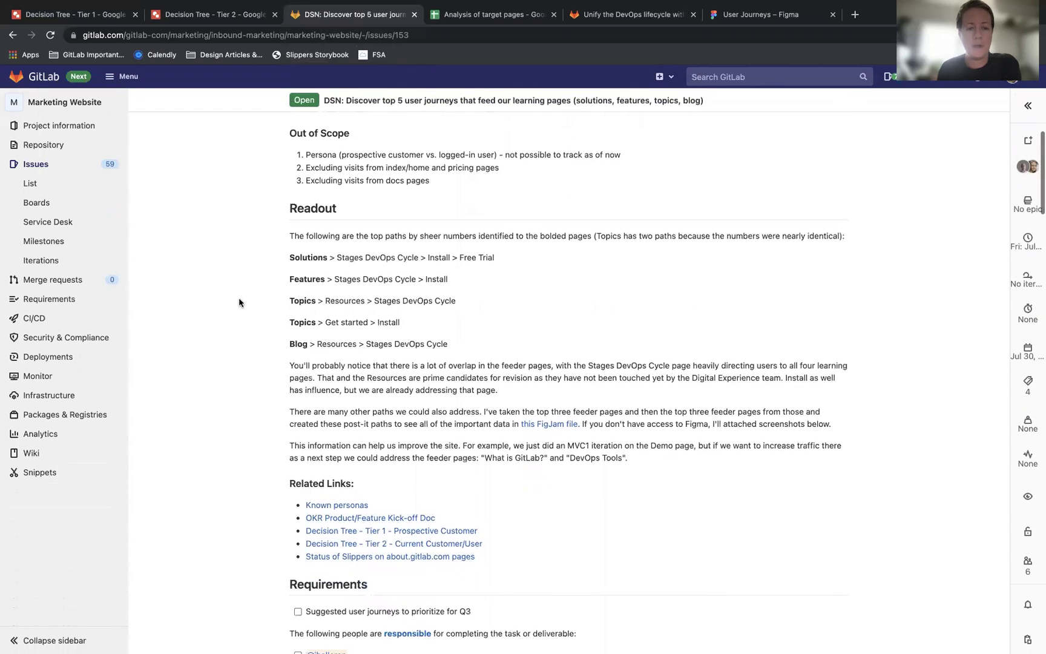
pyautogui.scroll(-2, 238, 302)
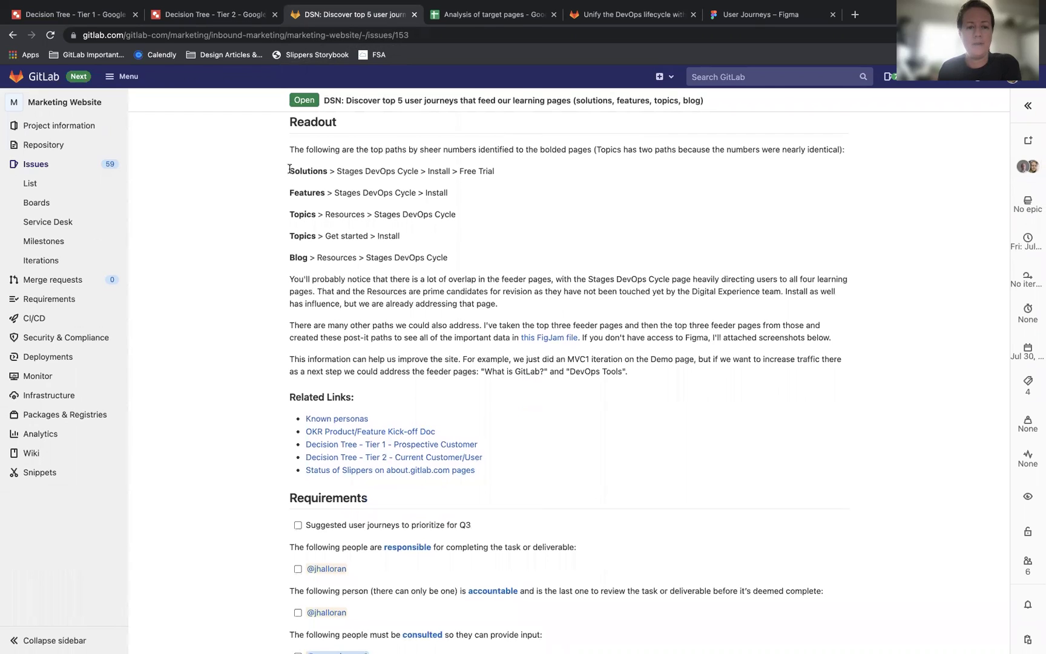
pyautogui.moveTo(289, 169); pyautogui.dragTo(512, 168)
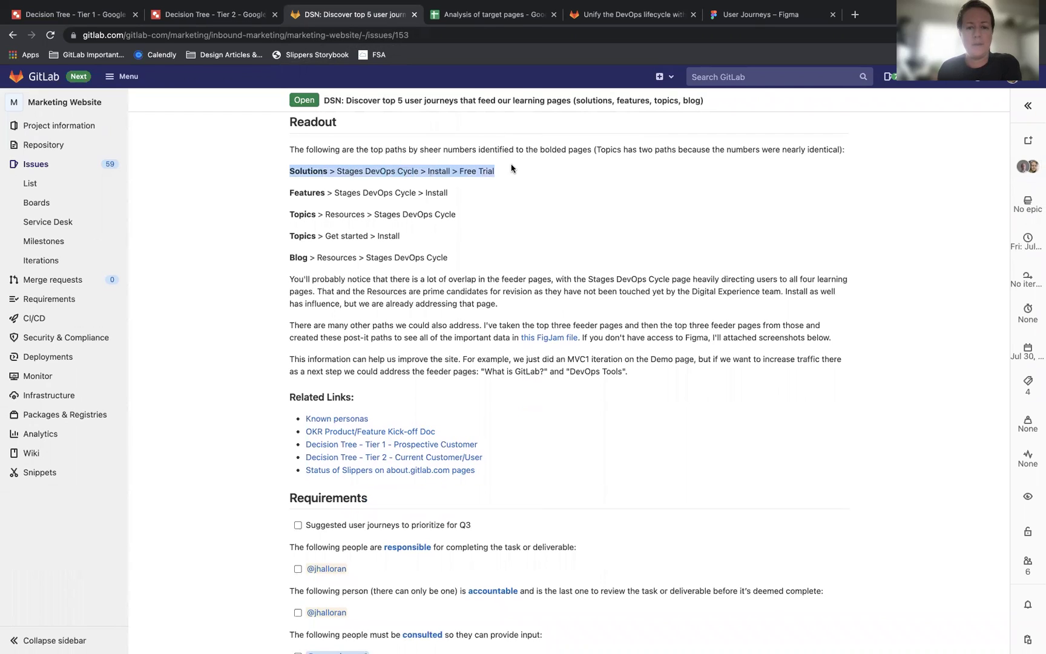
pyautogui.click(348, 230)
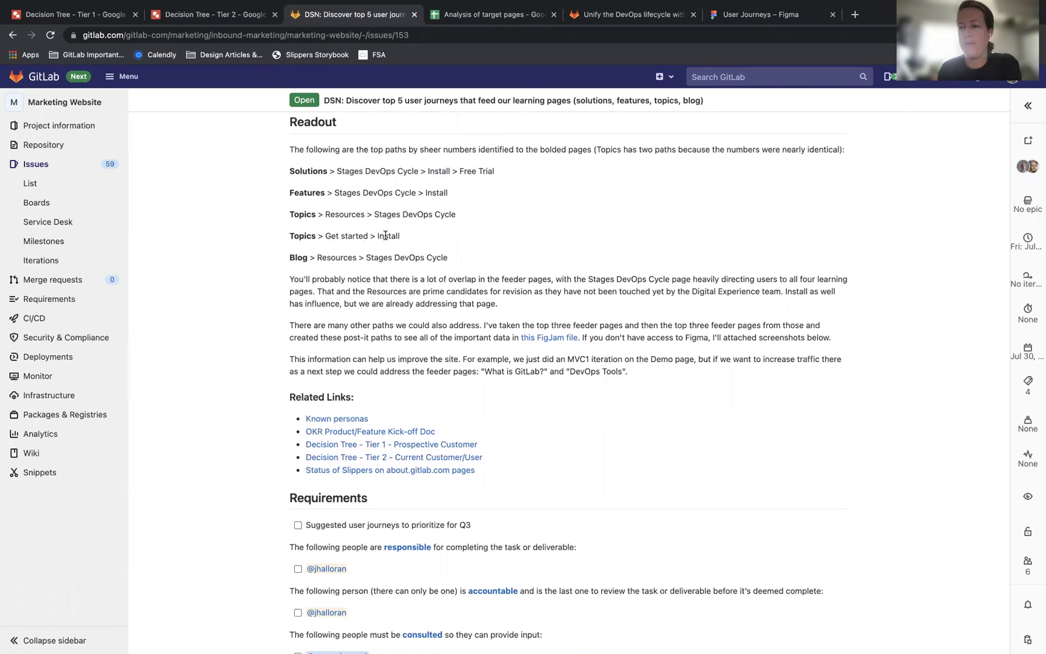
# Return to the FigJam Features journey map with its six entry pages
pyautogui.scroll(1, 451, 247)
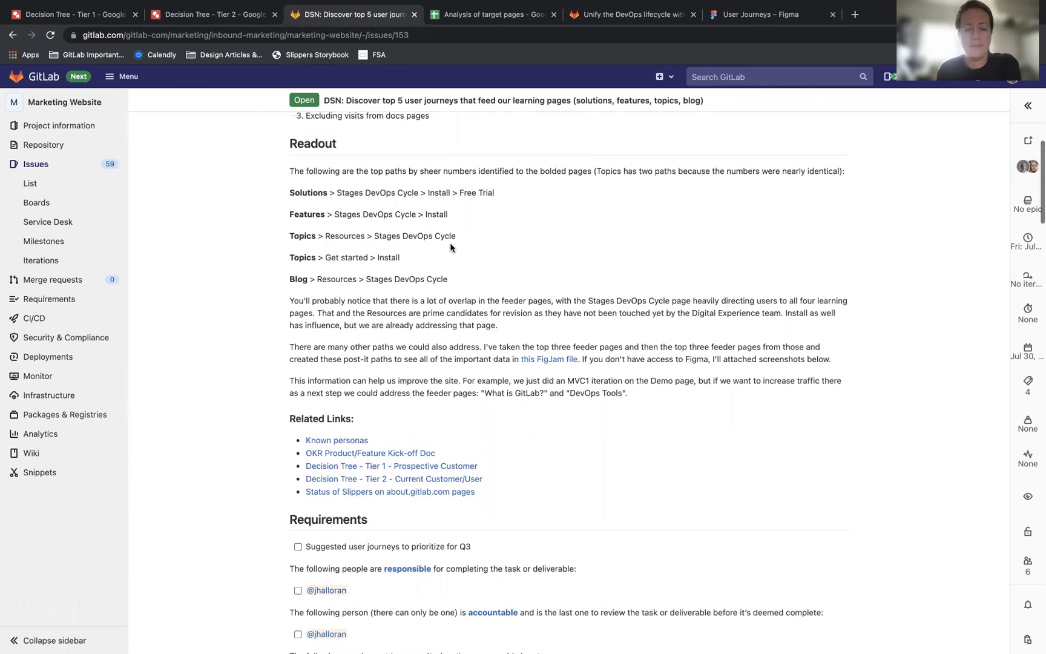
pyautogui.scroll(1, 451, 247)
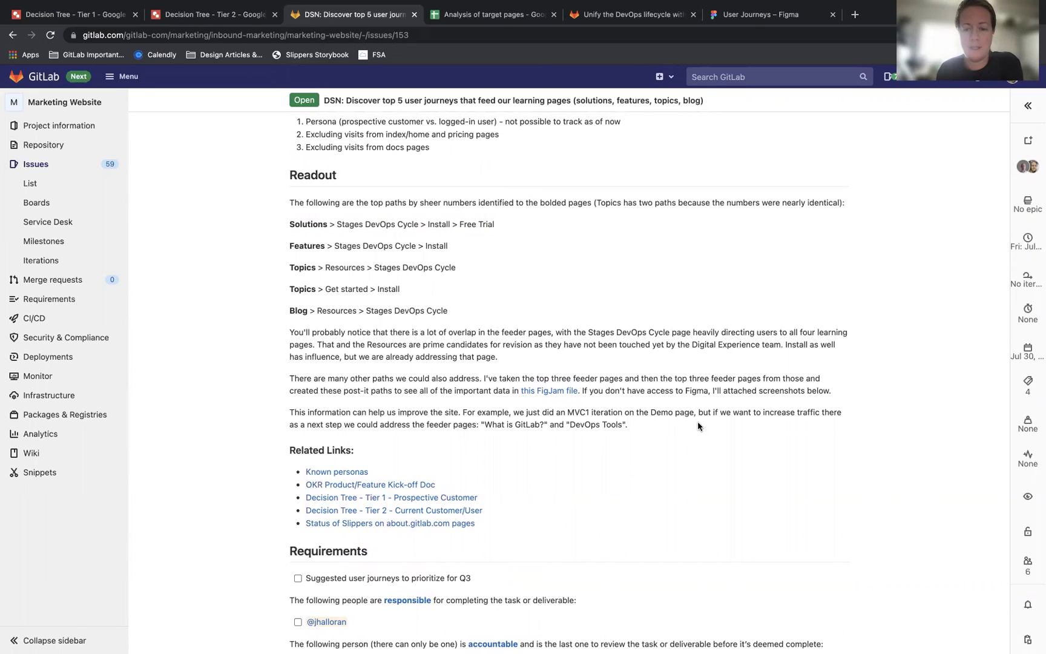
pyautogui.click(743, 13)
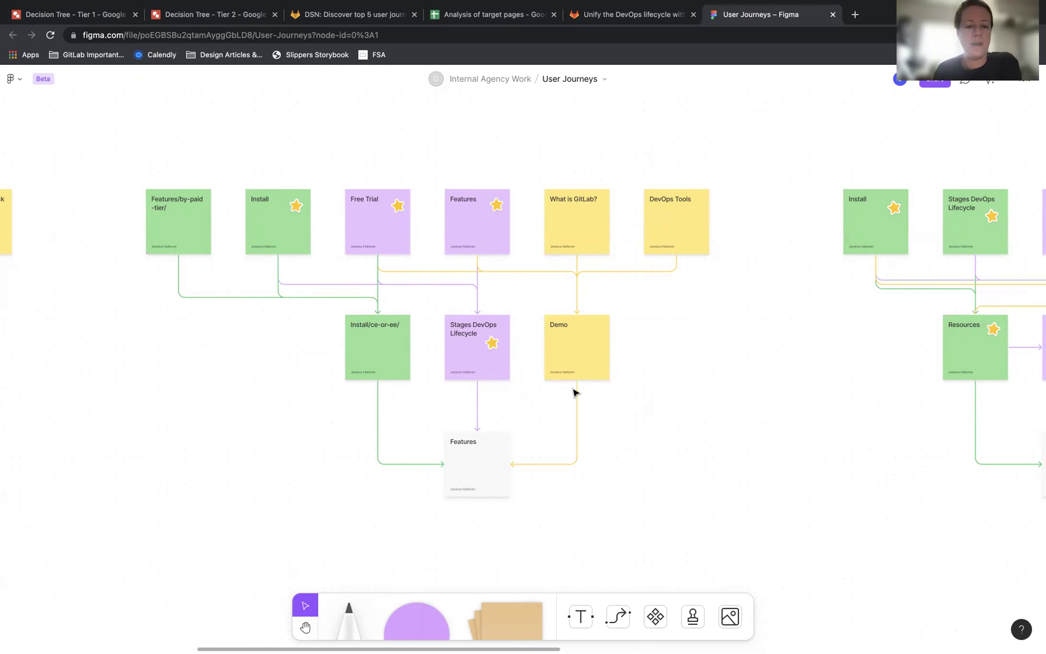
pyautogui.hscroll(-2, 573, 394)
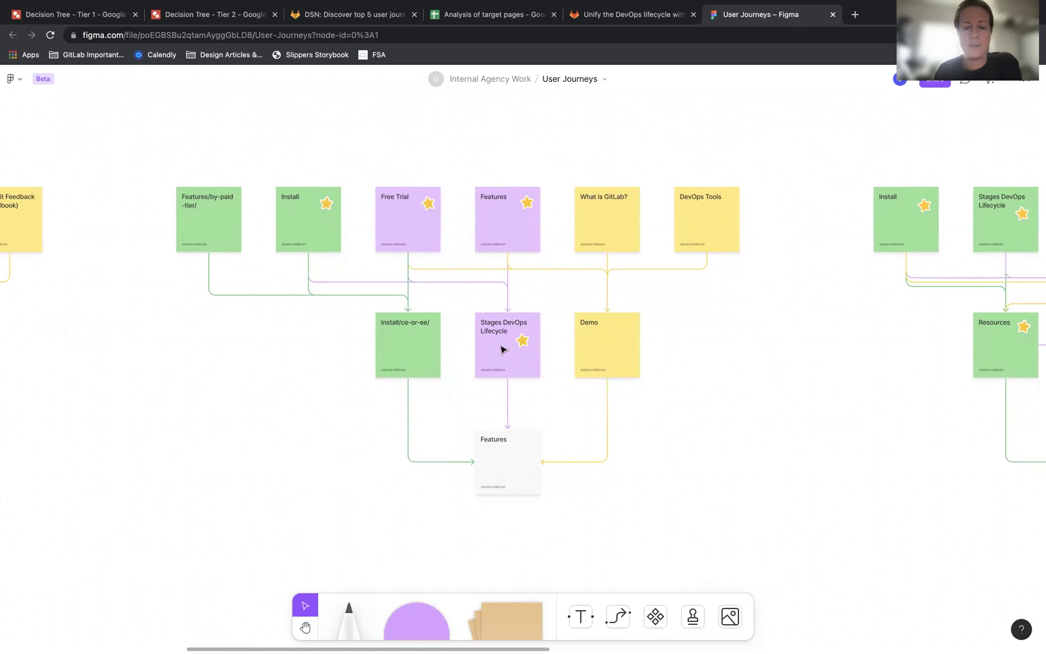
pyautogui.hscroll(8, 501, 349)
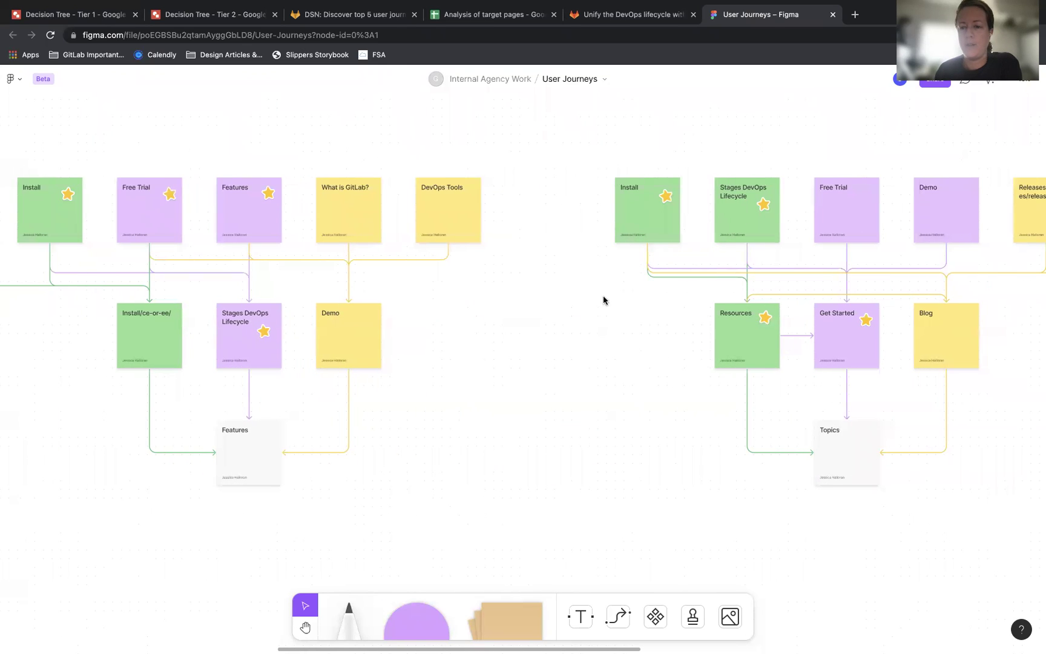
pyautogui.hscroll(20, 597, 304)
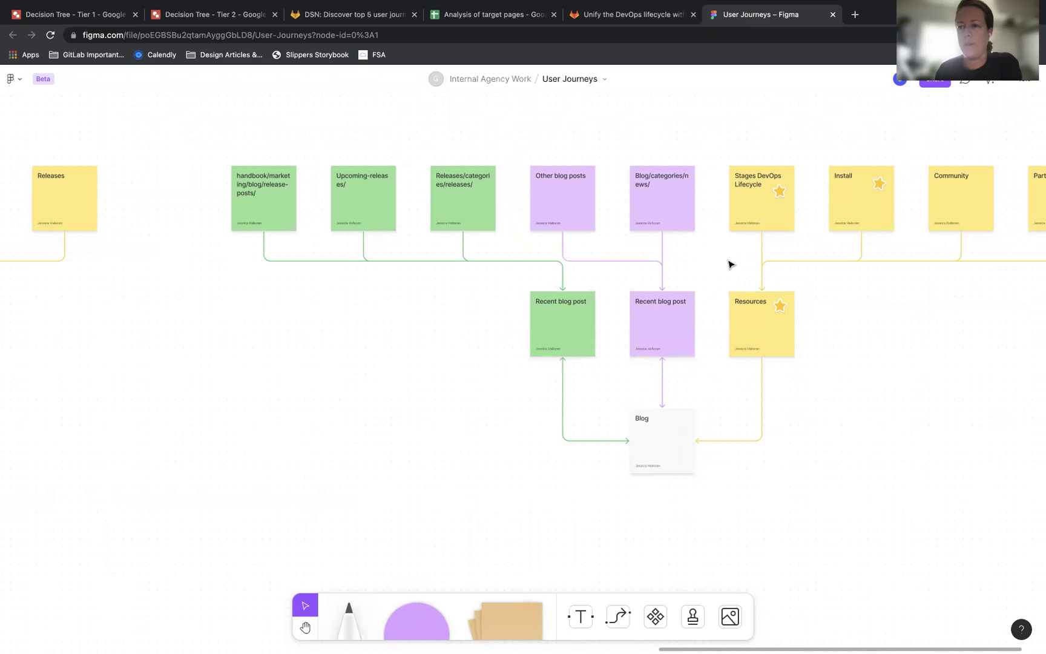
pyautogui.hscroll(-20, 507, 386)
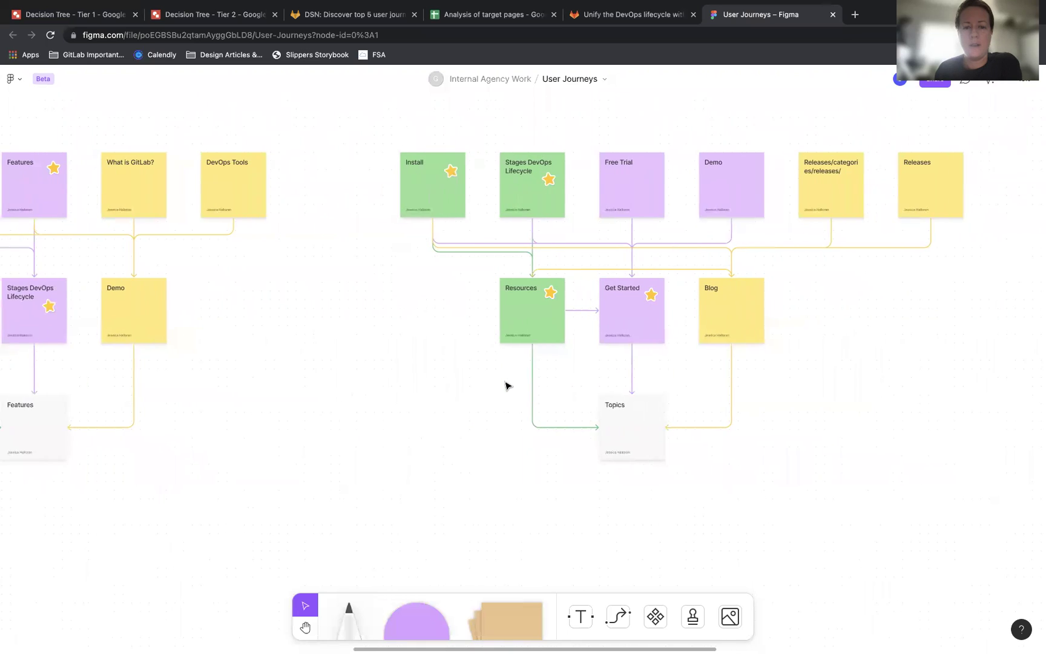
pyautogui.hscroll(-10, 507, 385)
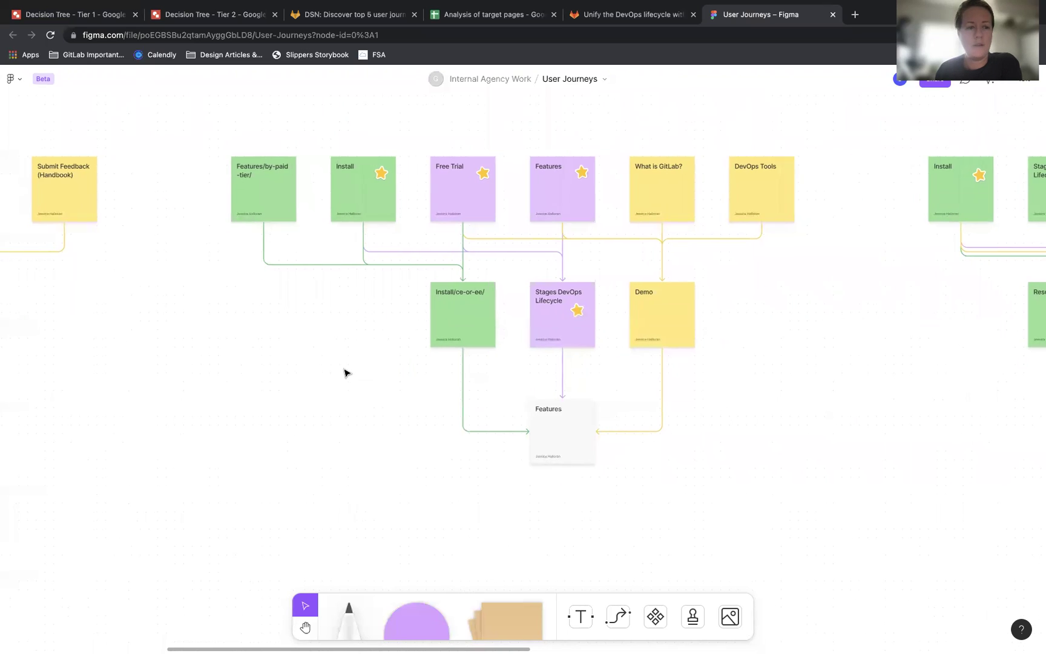
pyautogui.hscroll(-15, 346, 371)
pyautogui.hscroll(-5, 346, 372)
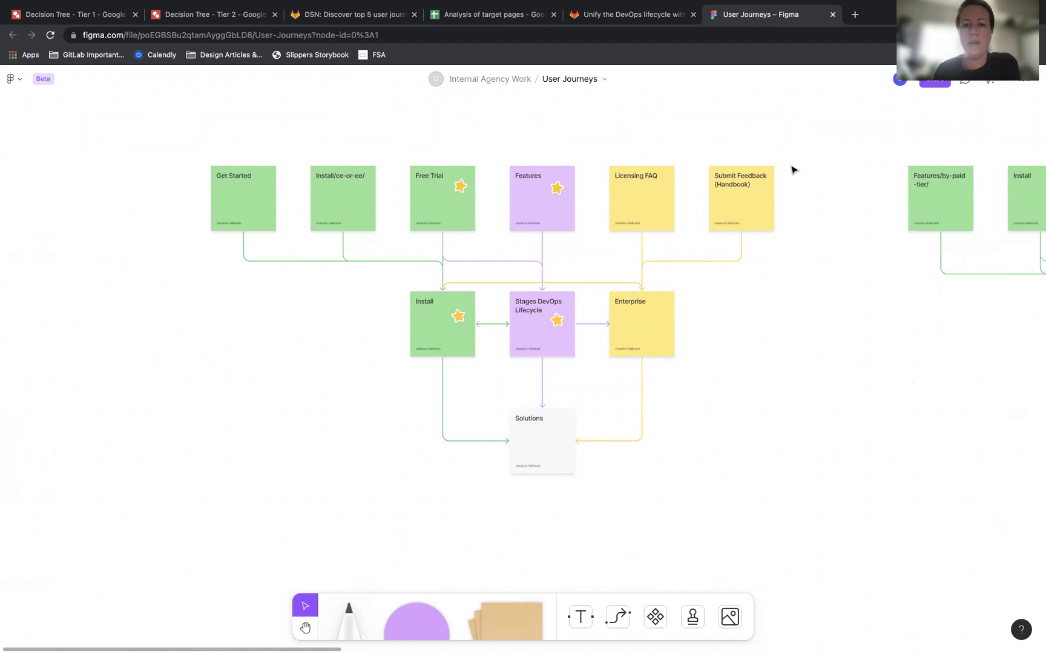
pyautogui.click(622, 19)
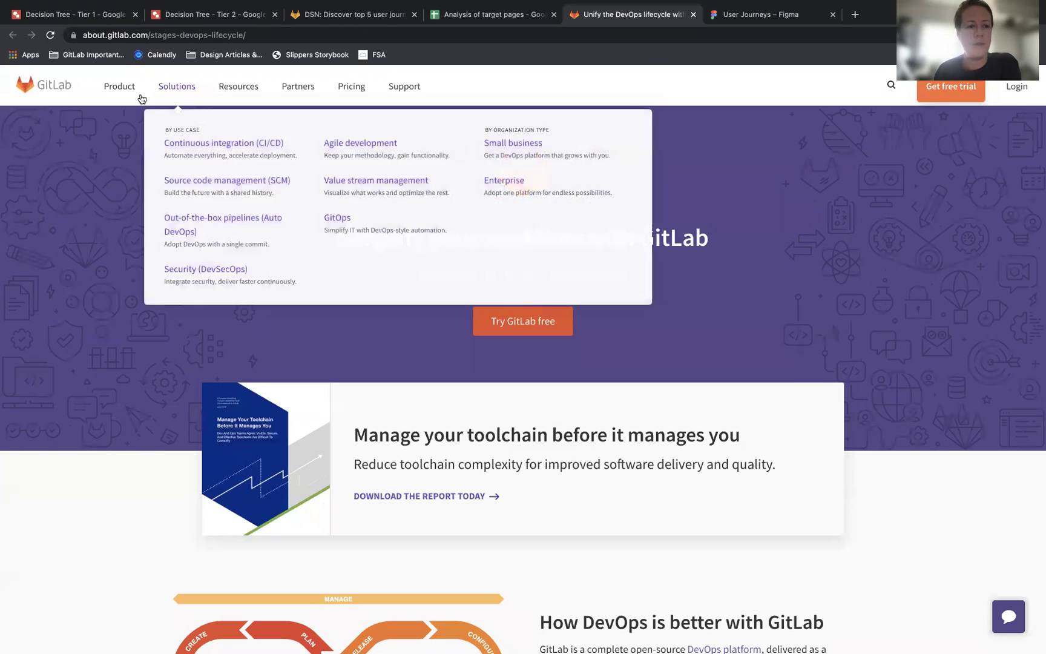
pyautogui.moveTo(120, 97)
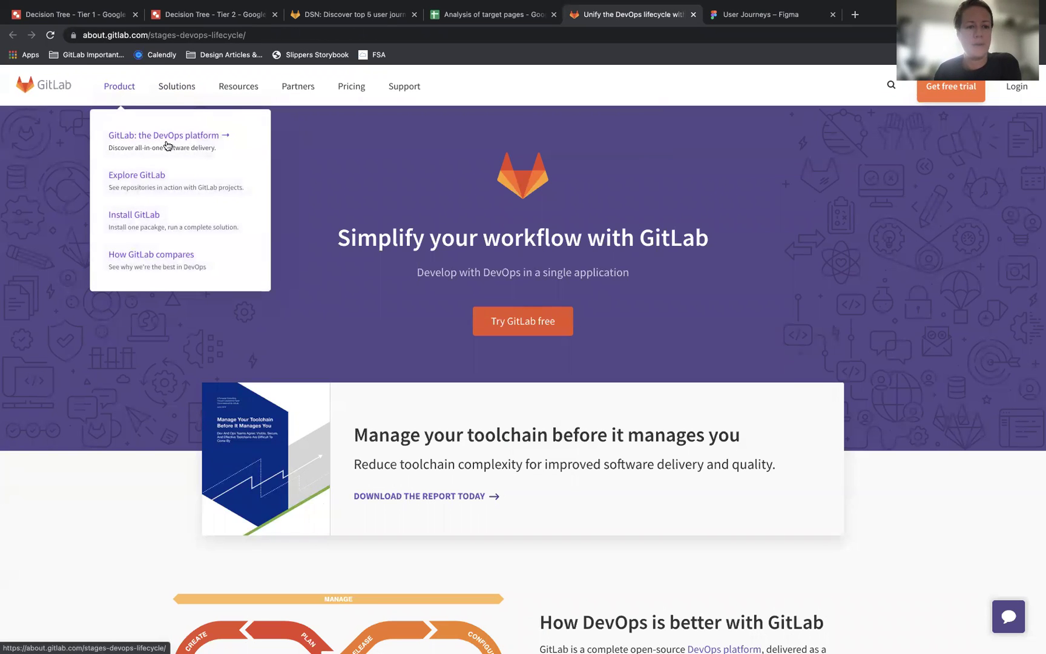
pyautogui.scroll(-13, 437, 302)
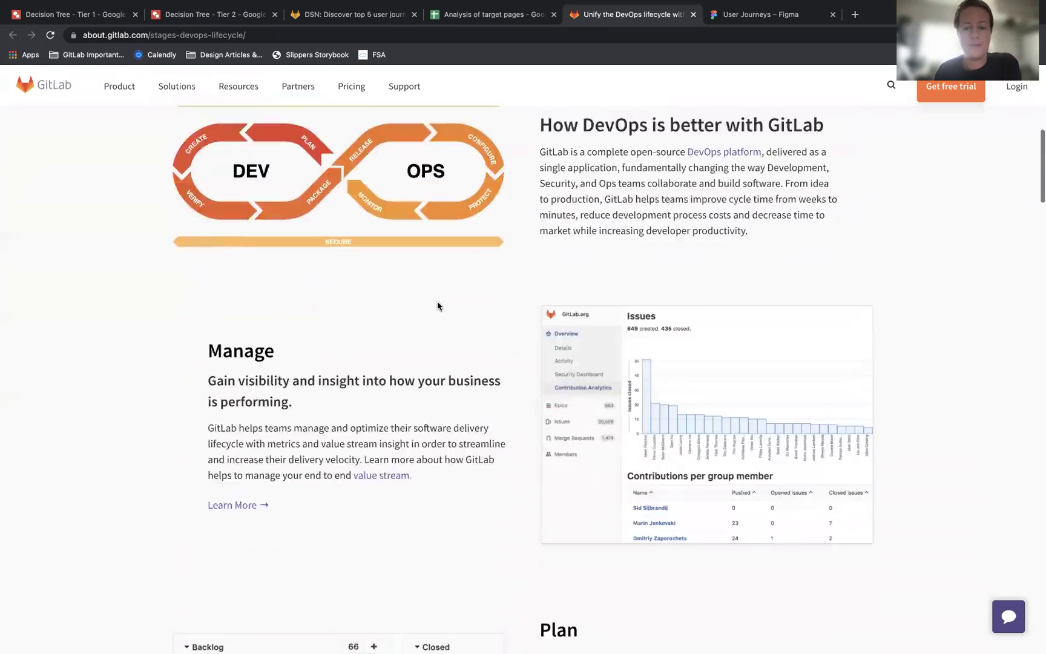
pyautogui.scroll(-20, 437, 304)
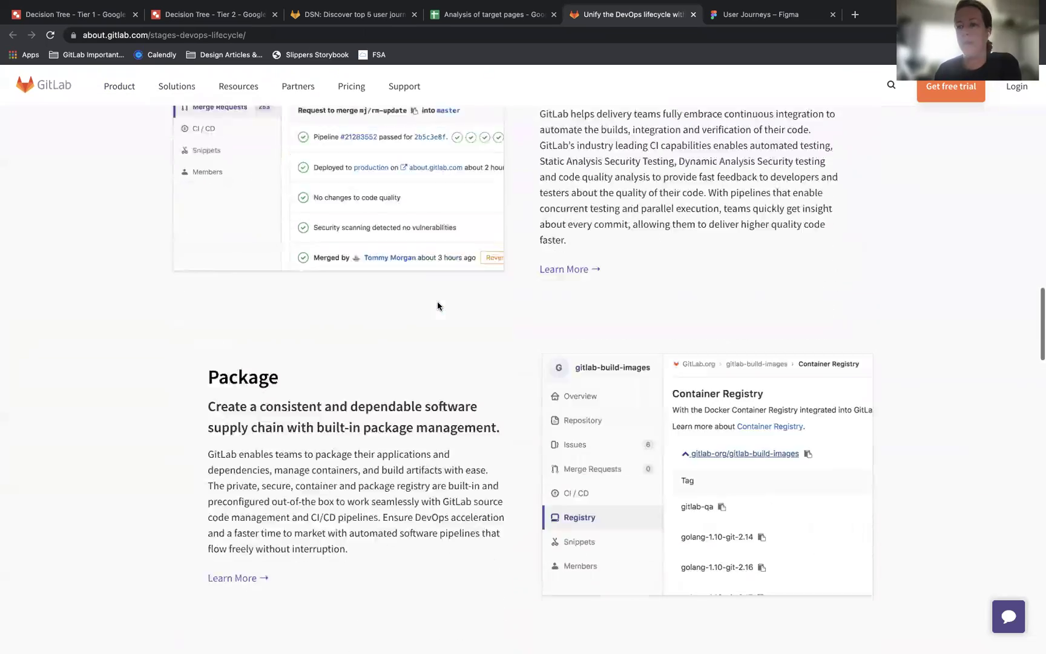
pyautogui.scroll(-1, 437, 300)
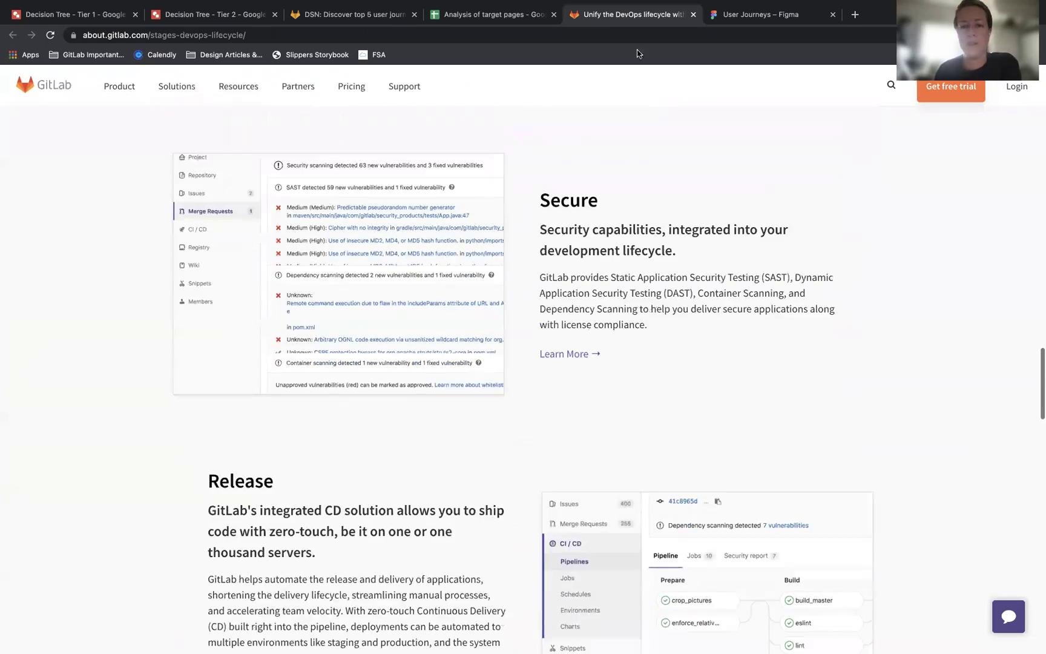
pyautogui.click(755, 20)
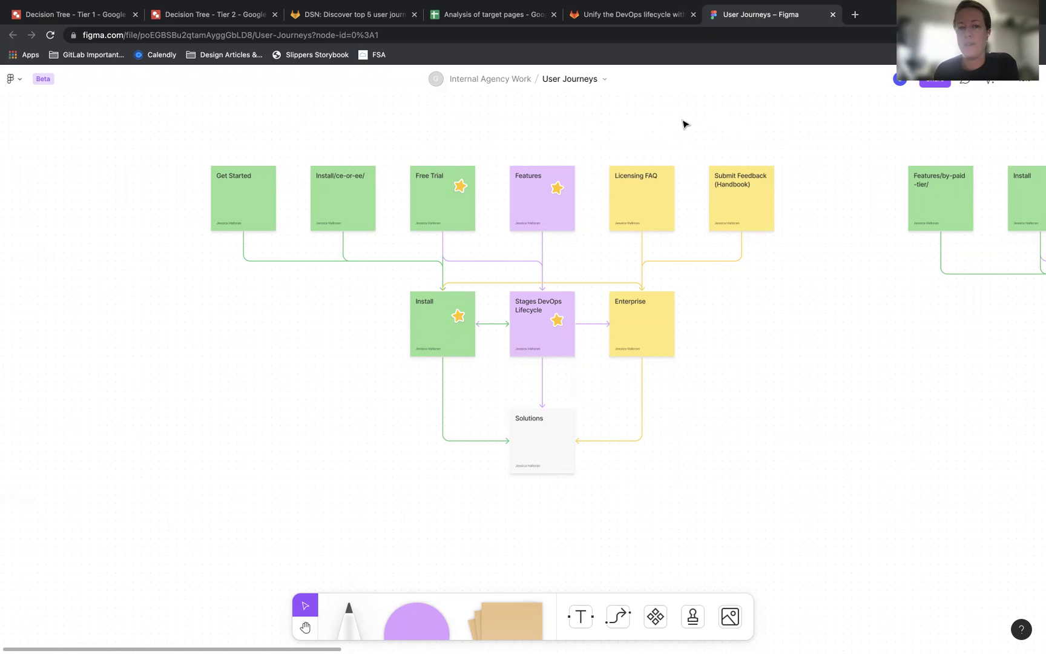
# Reach the issue's Designs section showing the Blog, Features, Solutions and Topics images
pyautogui.click(370, 18)
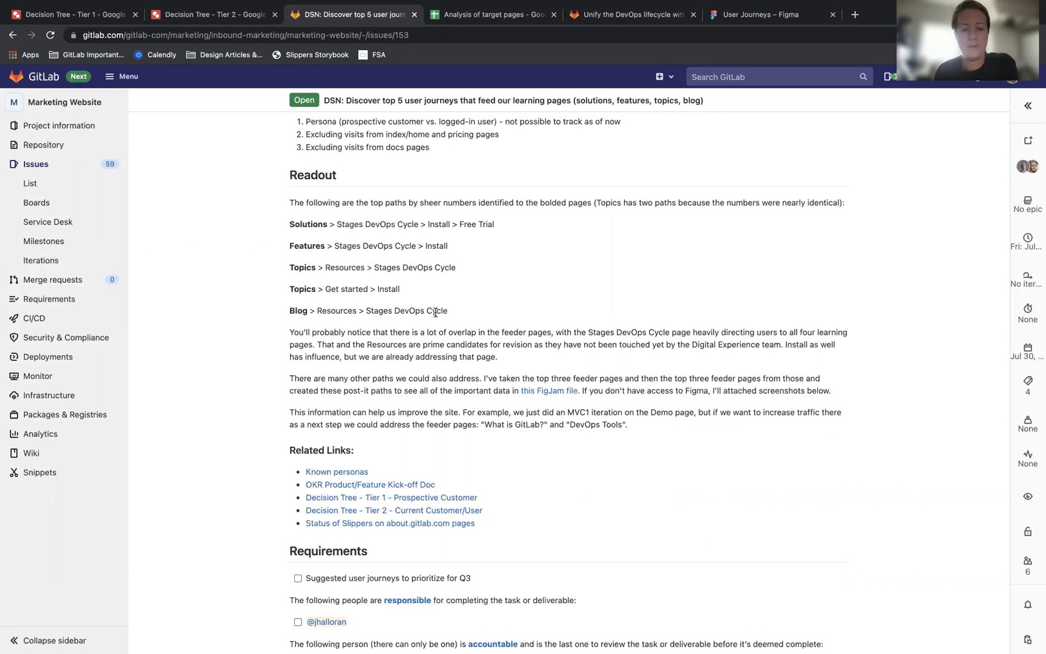
pyautogui.scroll(1, 436, 312)
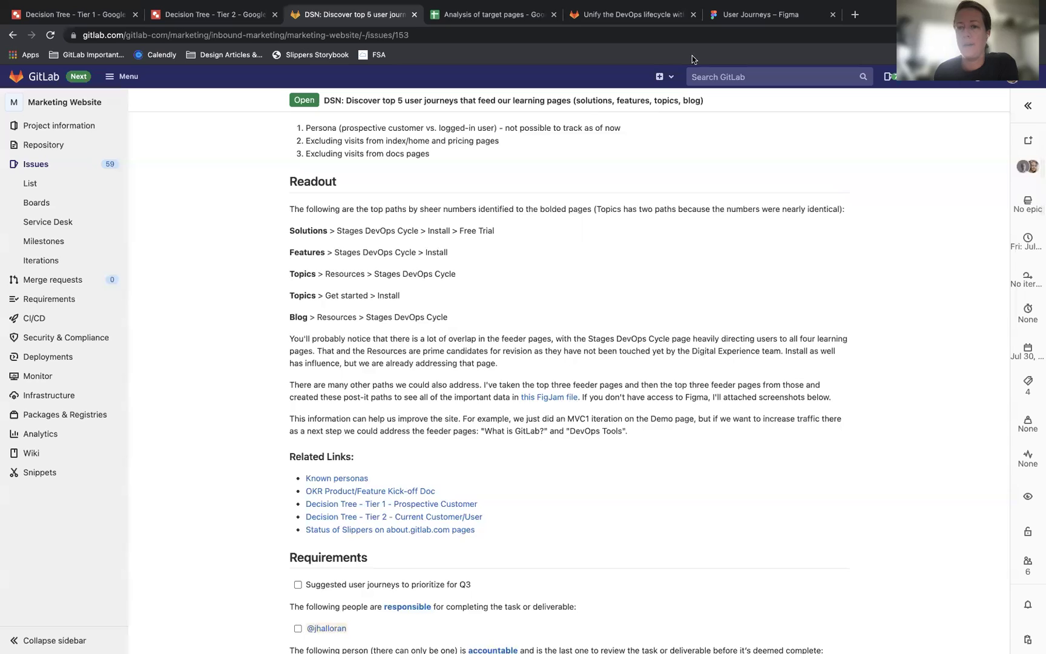
pyautogui.click(740, 18)
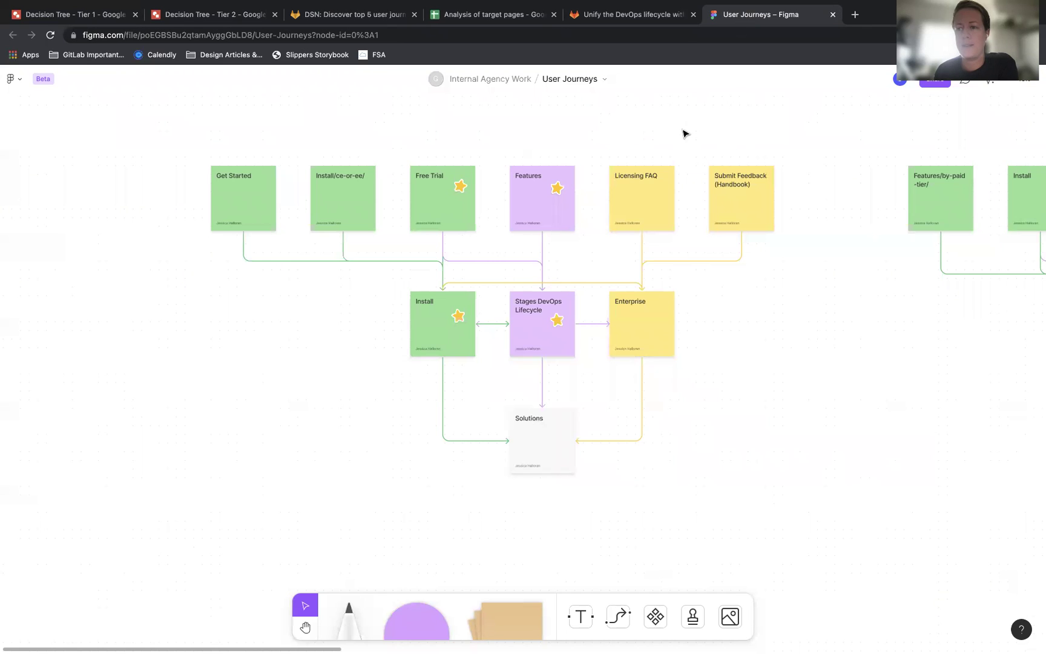
pyautogui.click(359, 19)
pyautogui.scroll(-10, 303, 339)
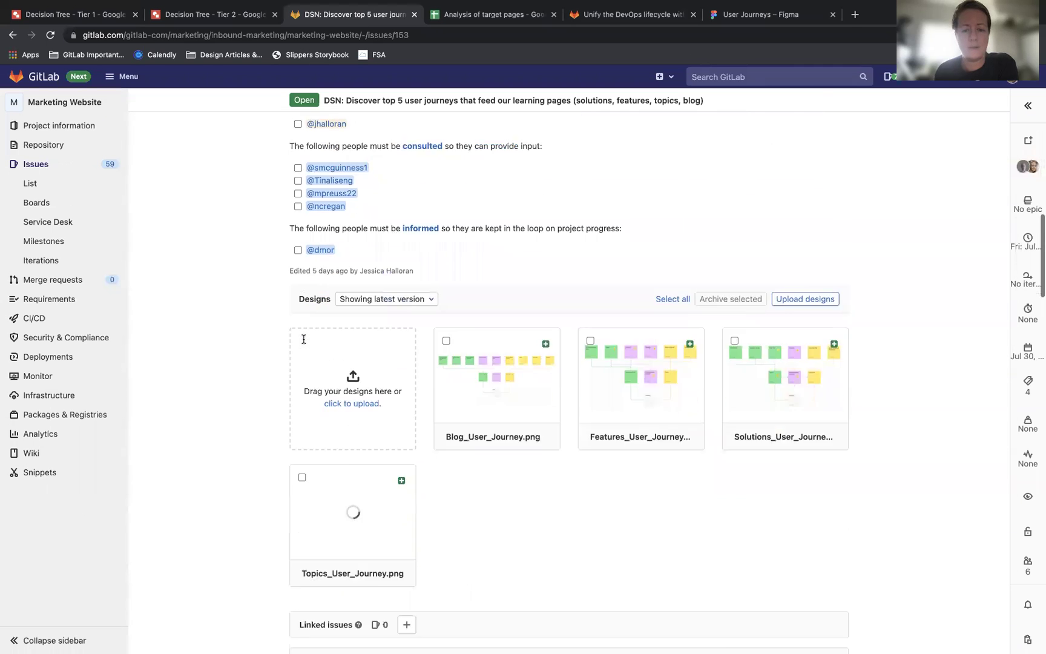